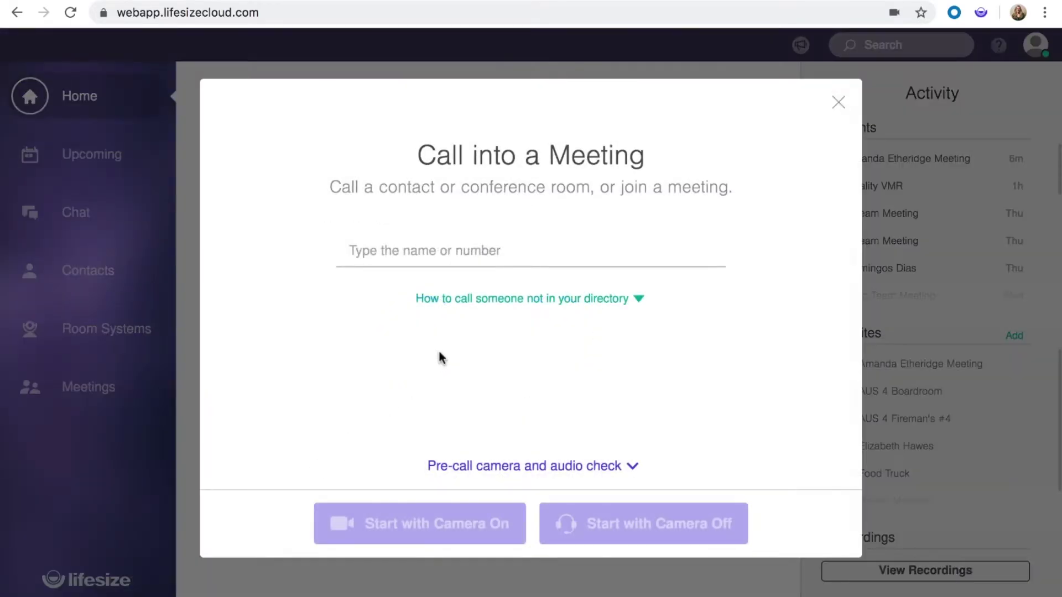
Start a video call in the personal meeting room with the camera on
left_click(430, 251)
left_click(457, 329)
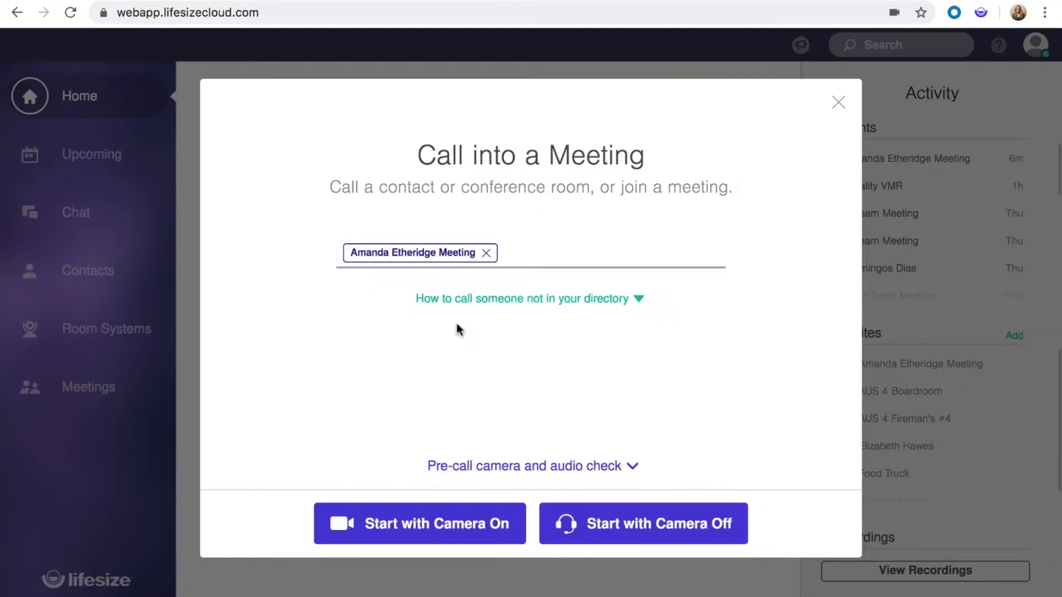
left_click(415, 525)
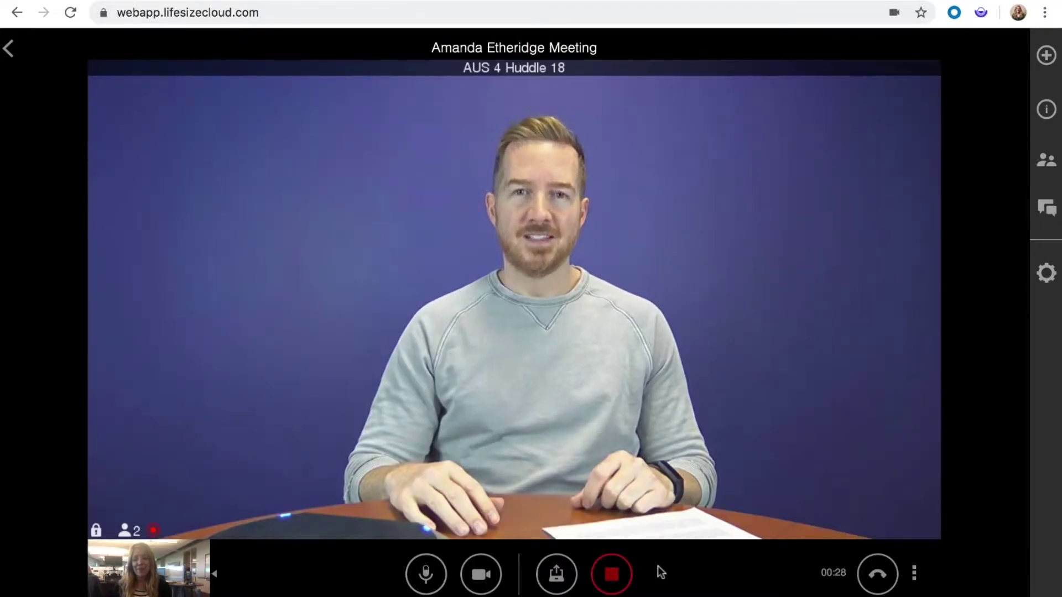
Stop the recording, end the meeting for everyone, and view the recordings
left_click(613, 575)
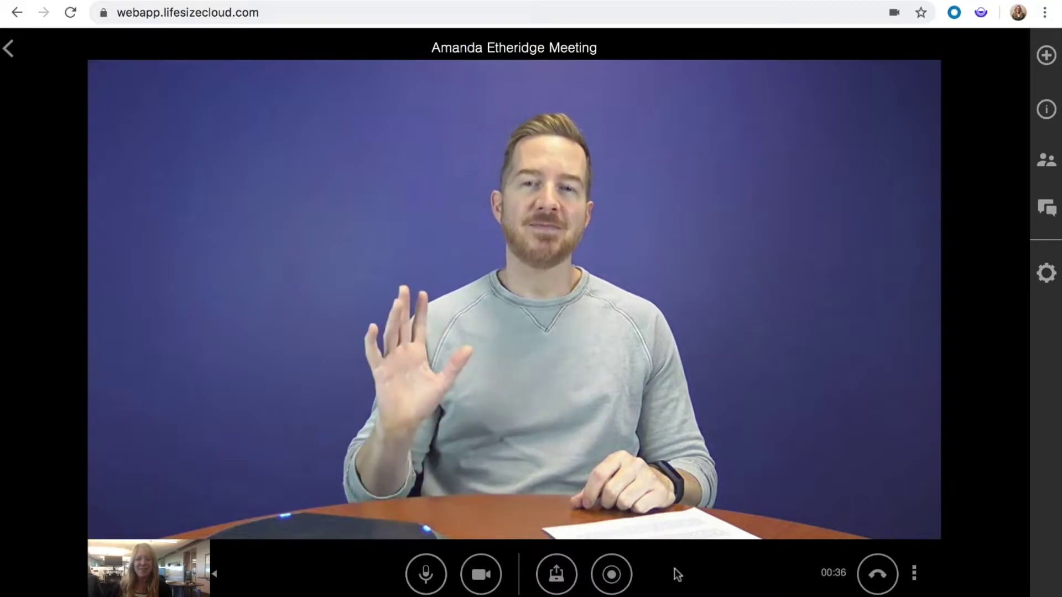
left_click(877, 575)
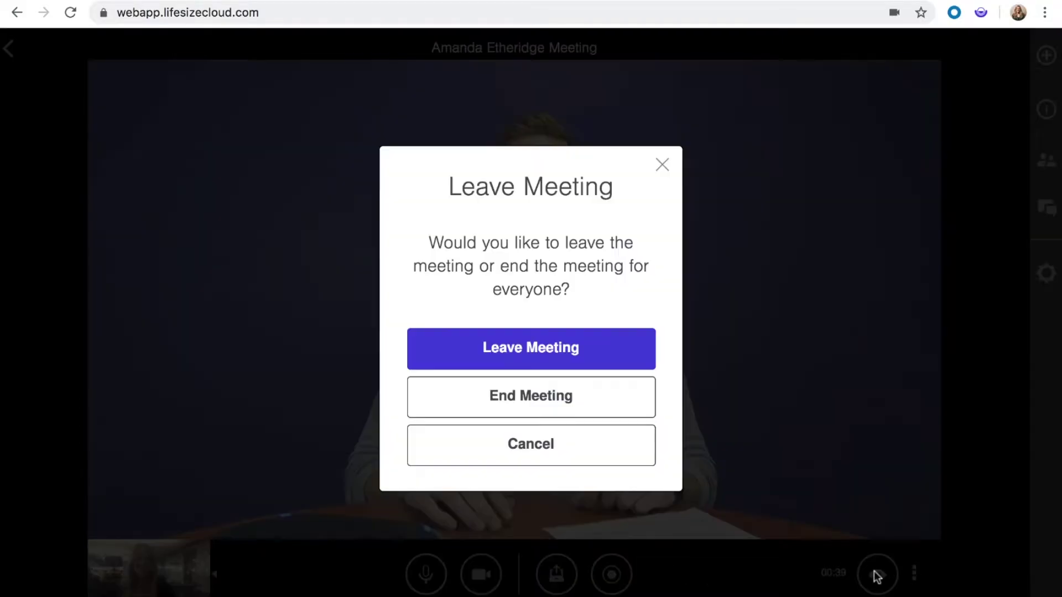
left_click(584, 399)
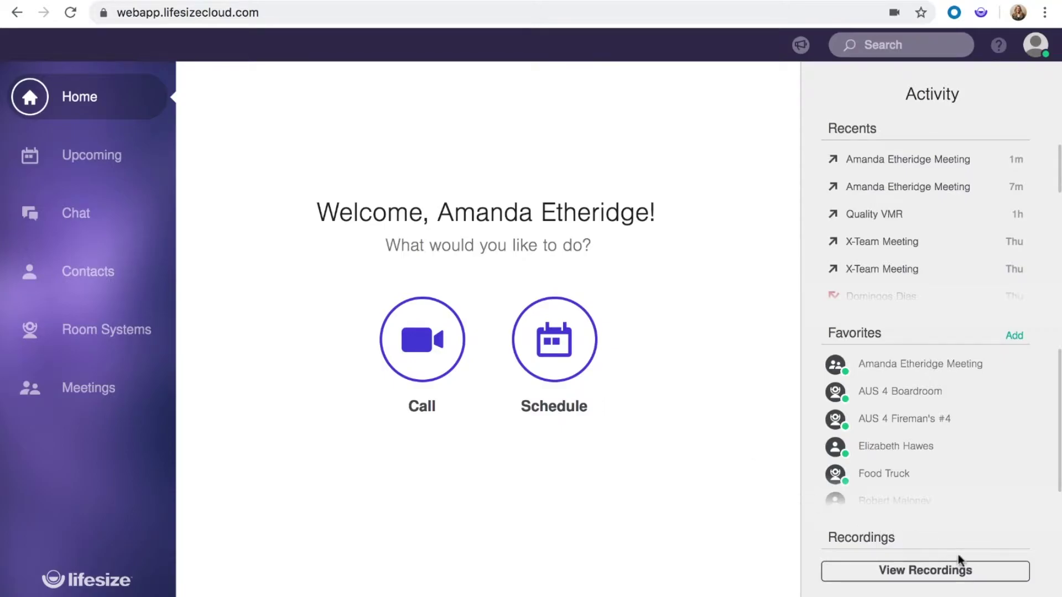
left_click(978, 575)
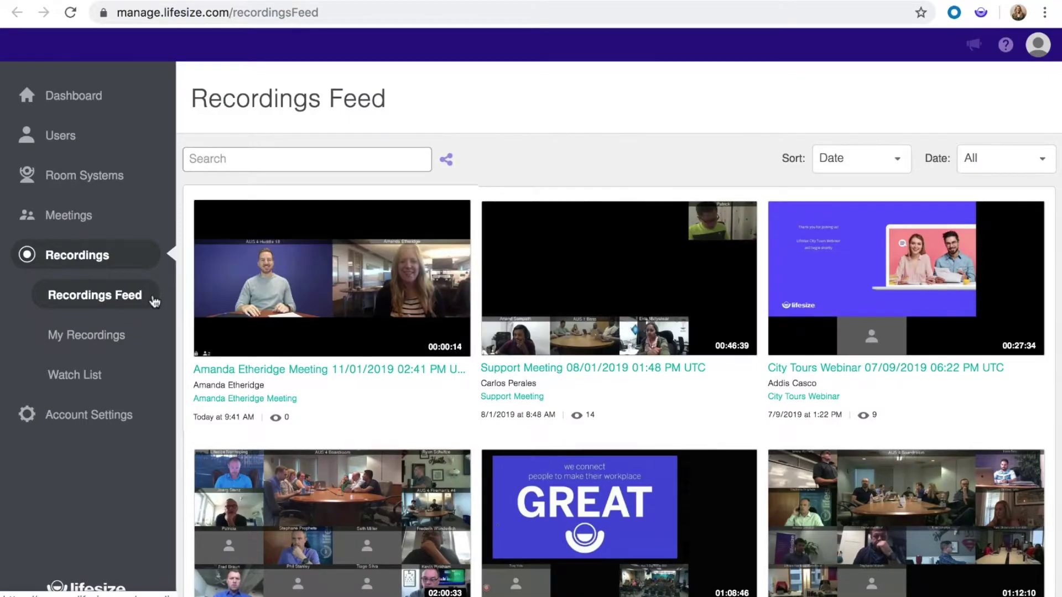
Open the newest meeting recording in the Recordings Feed
left_click(323, 301)
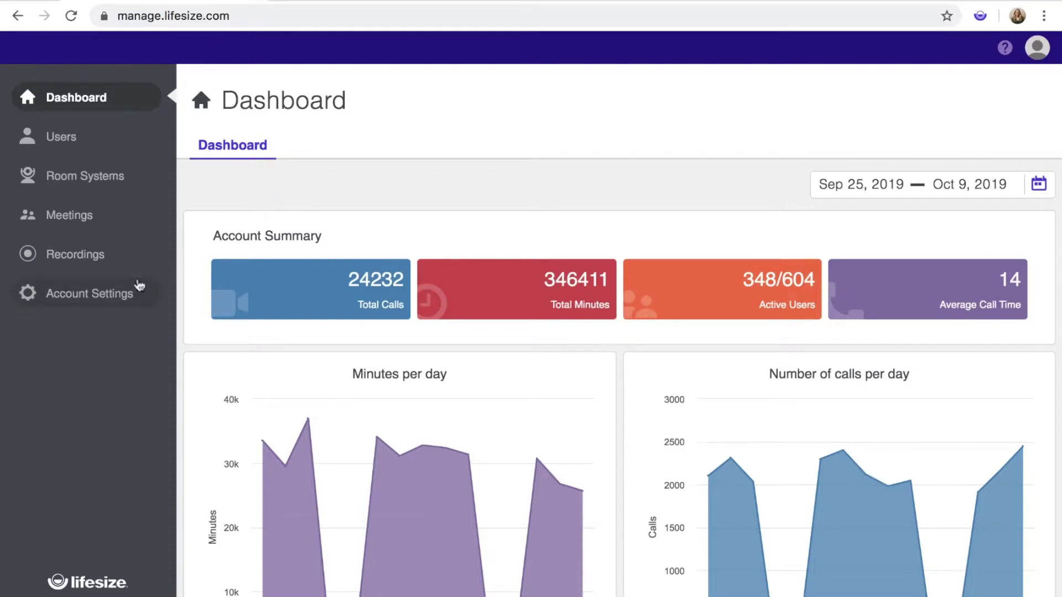
Open Account Settings and scroll down to the Record and Share section
left_click(140, 300)
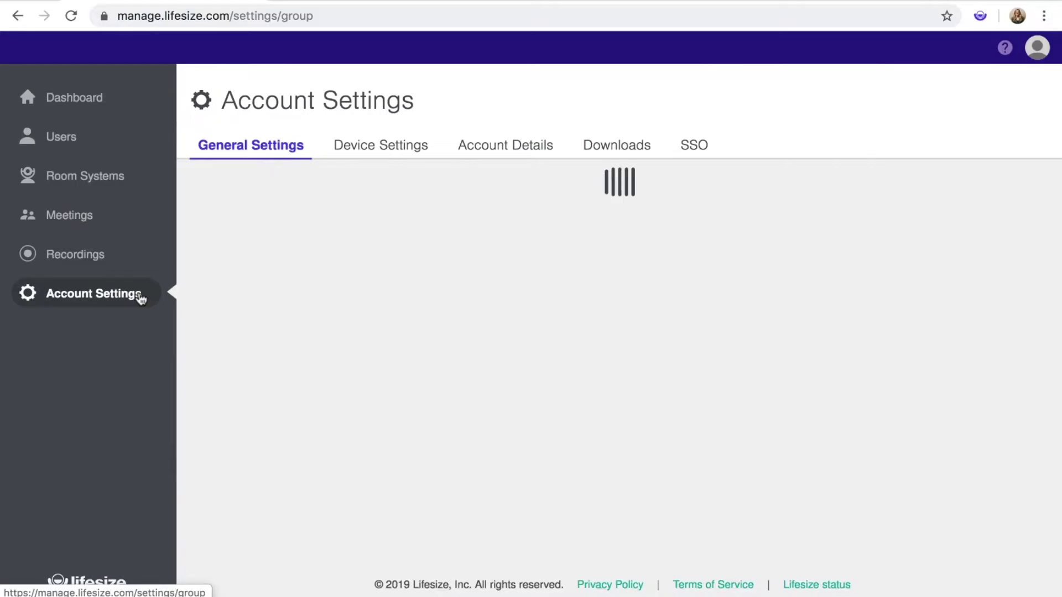
scroll(251, 390, "down", 10)
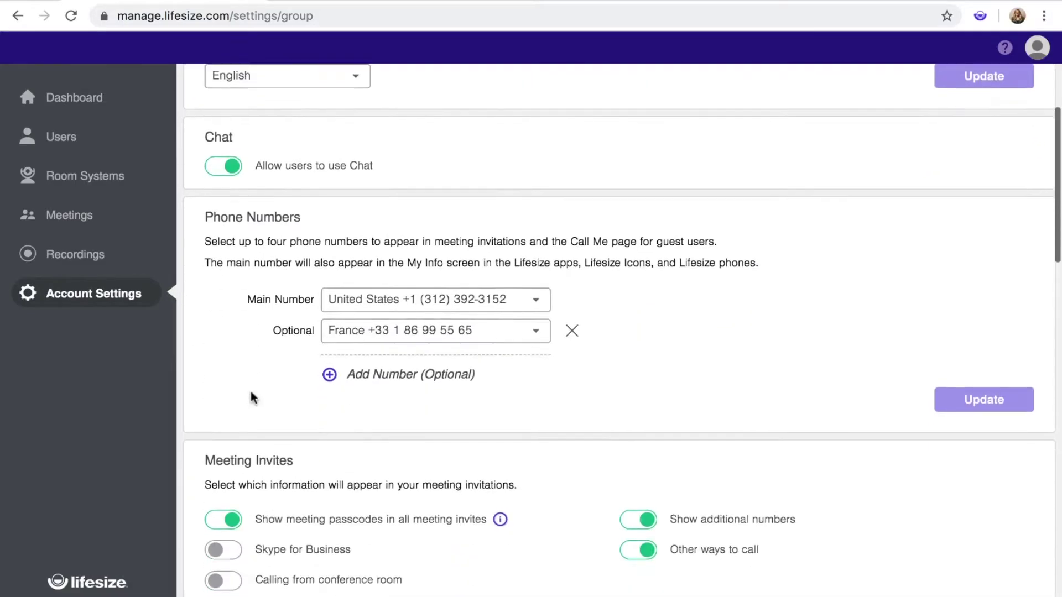
scroll(250, 390, "down", 6)
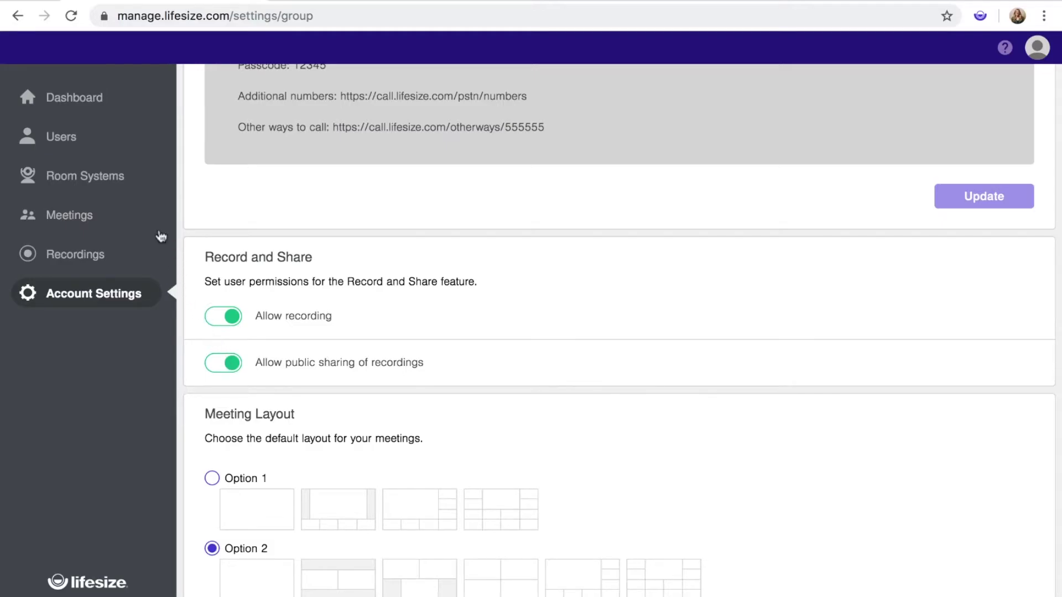
Search Meetings for the owner's personal meeting and open its Recording settings
left_click(130, 215)
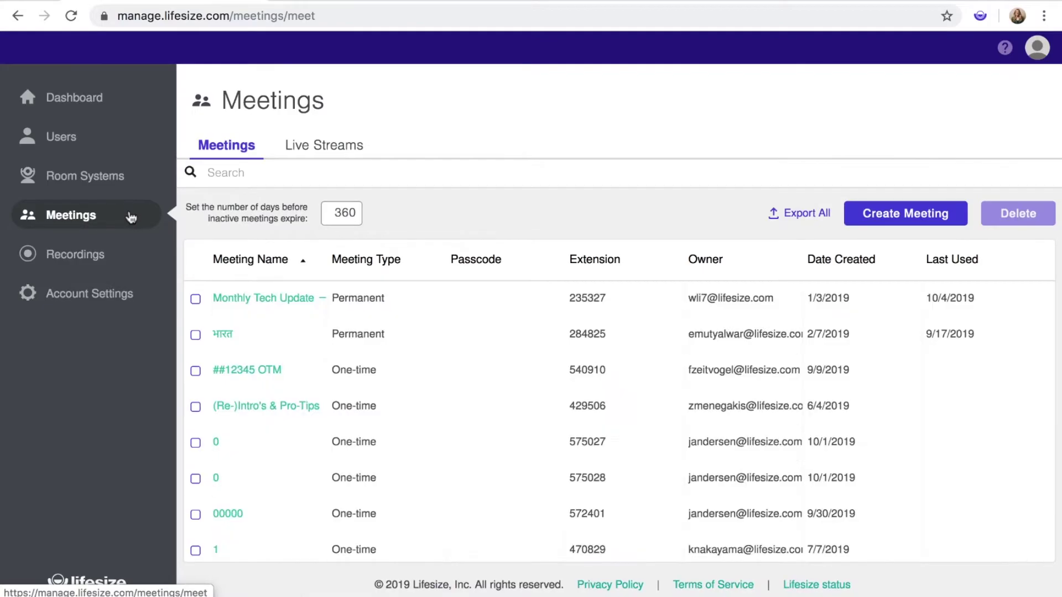
left_click(211, 172)
left_click(287, 297)
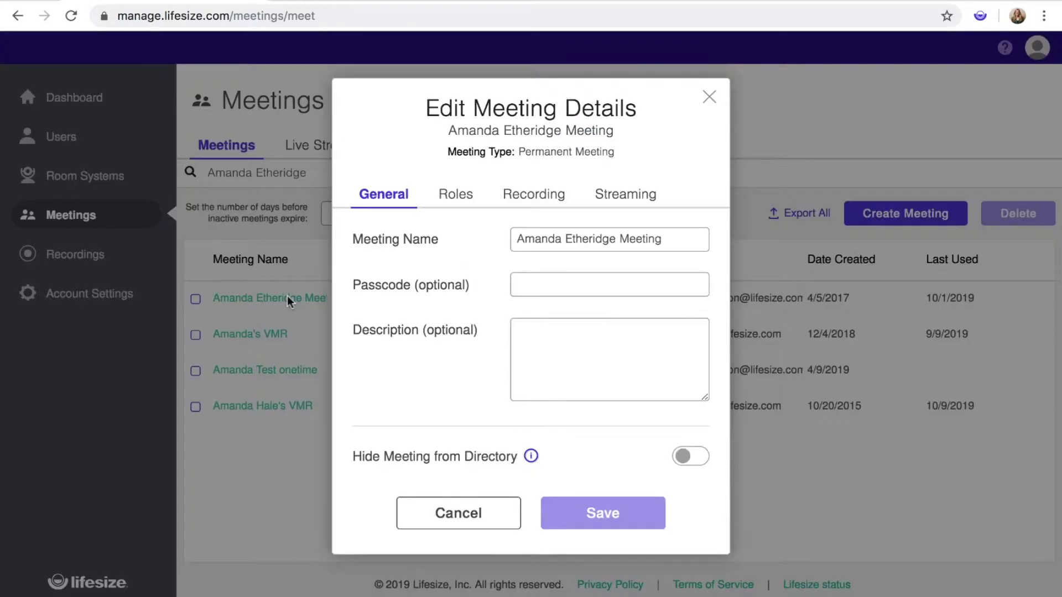
left_click(552, 199)
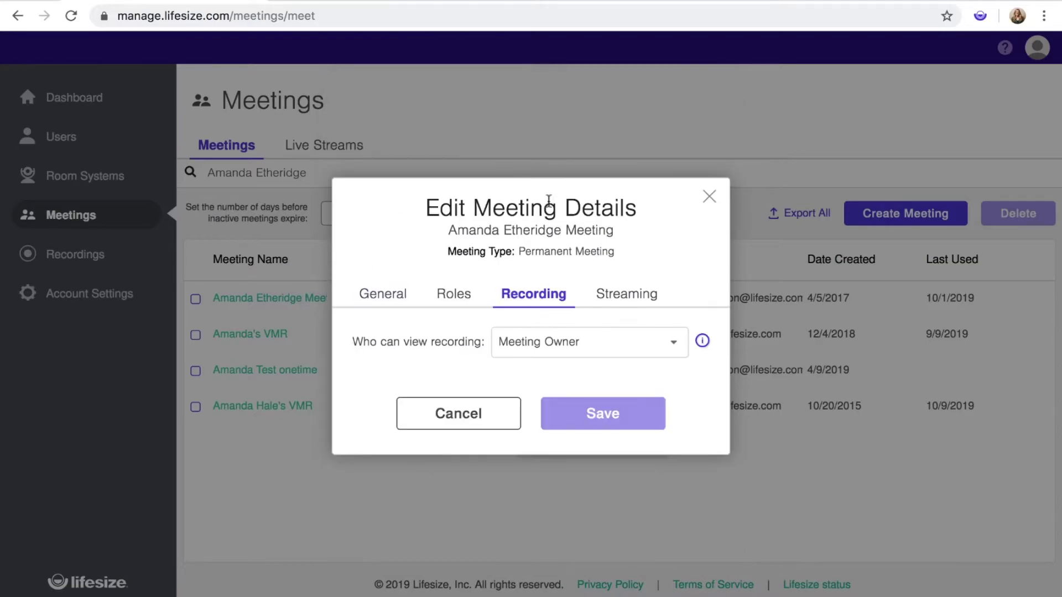
Restrict recording viewers to one specific user, add the suggested user, and save
left_click(676, 346)
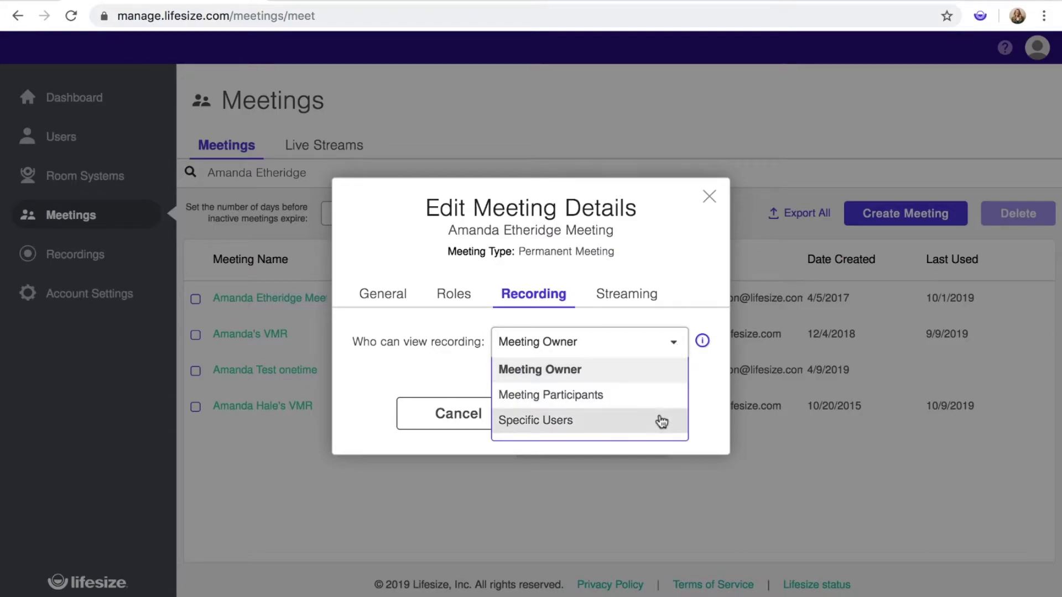
scroll(660, 424, "down", 2)
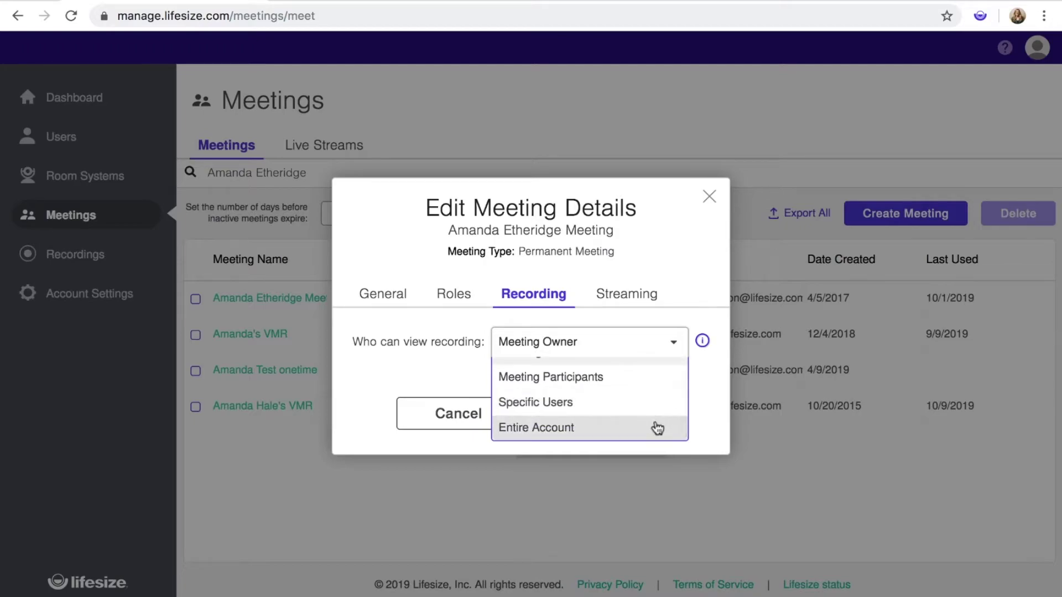
left_click(656, 403)
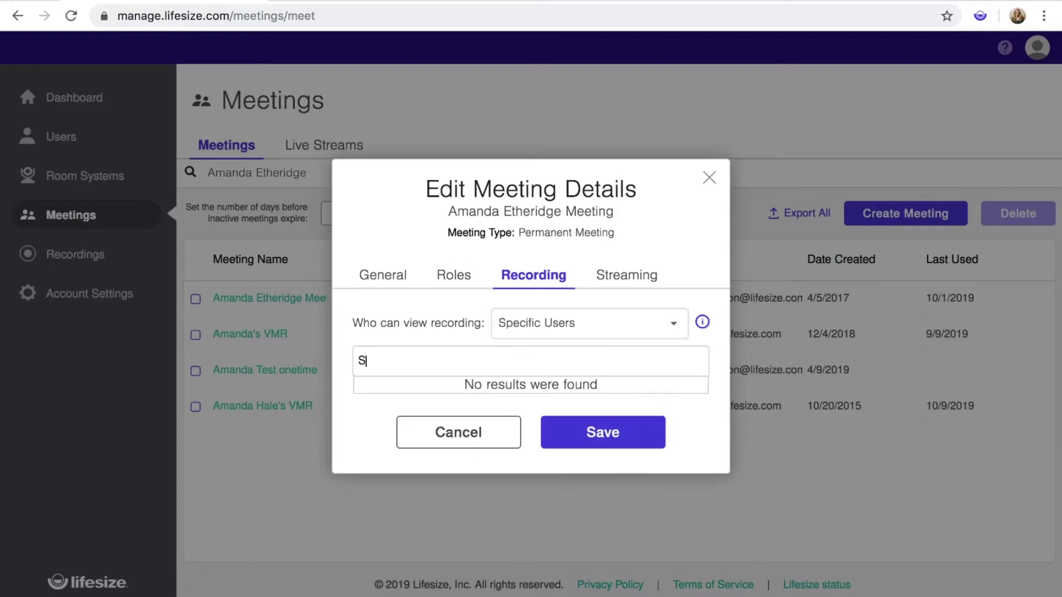
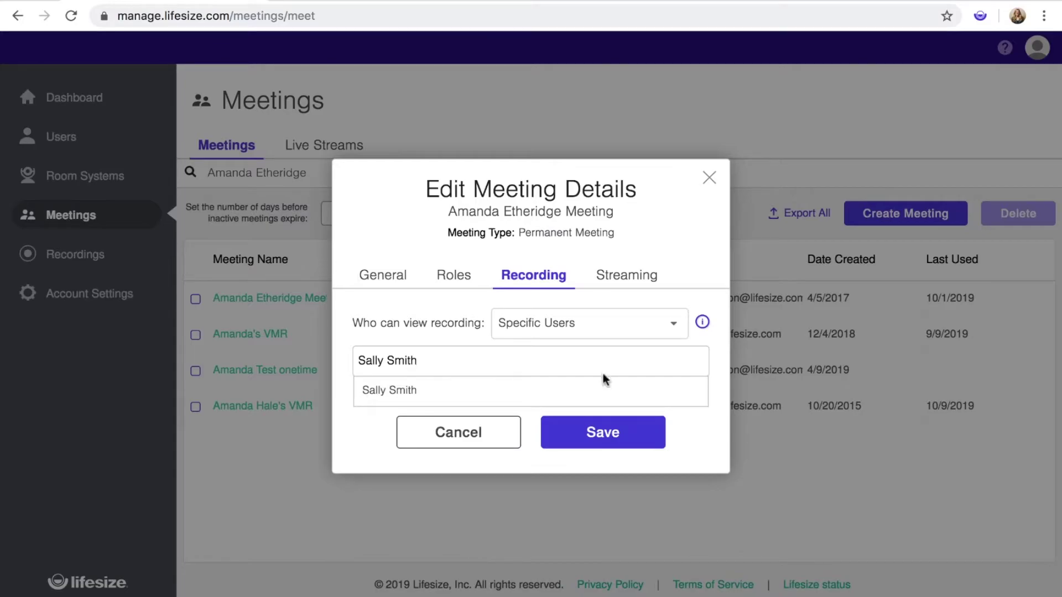
left_click(574, 388)
left_click(633, 434)
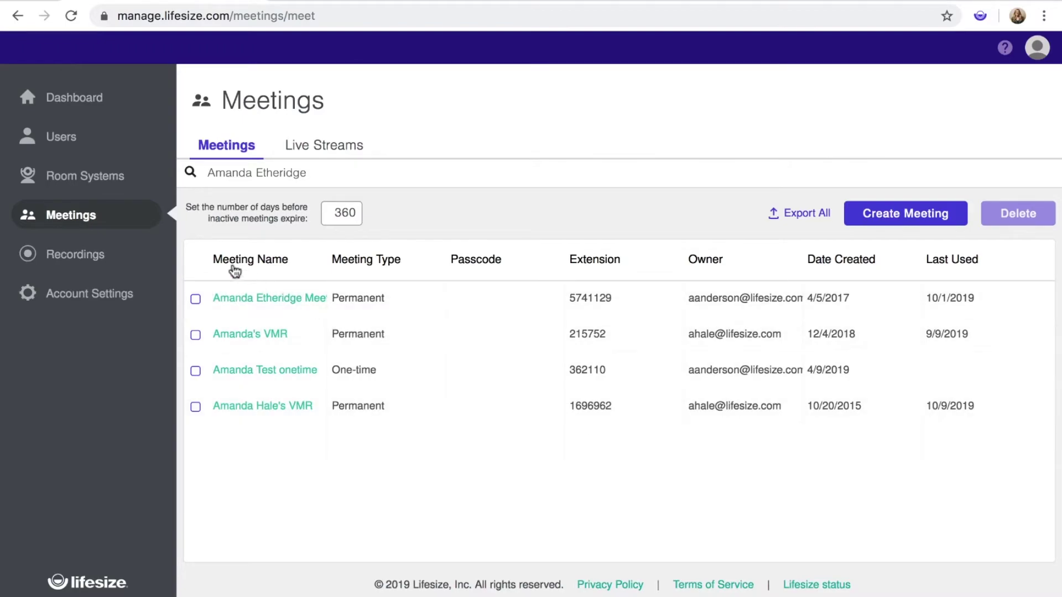
left_click(133, 256)
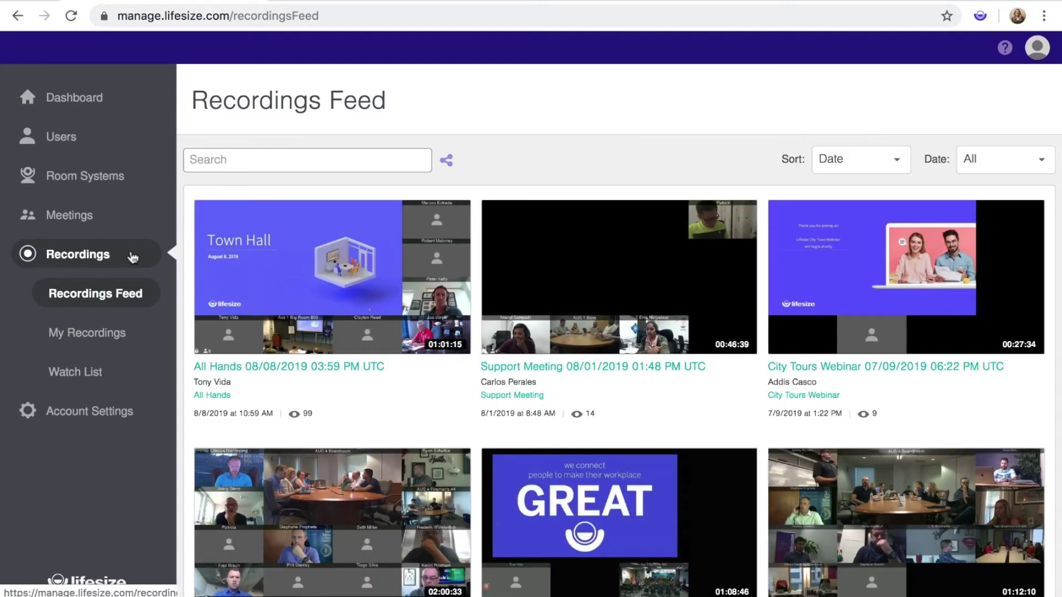
Filter the Recordings Feed to the personal meeting series by searching the owner's name
left_click(307, 160)
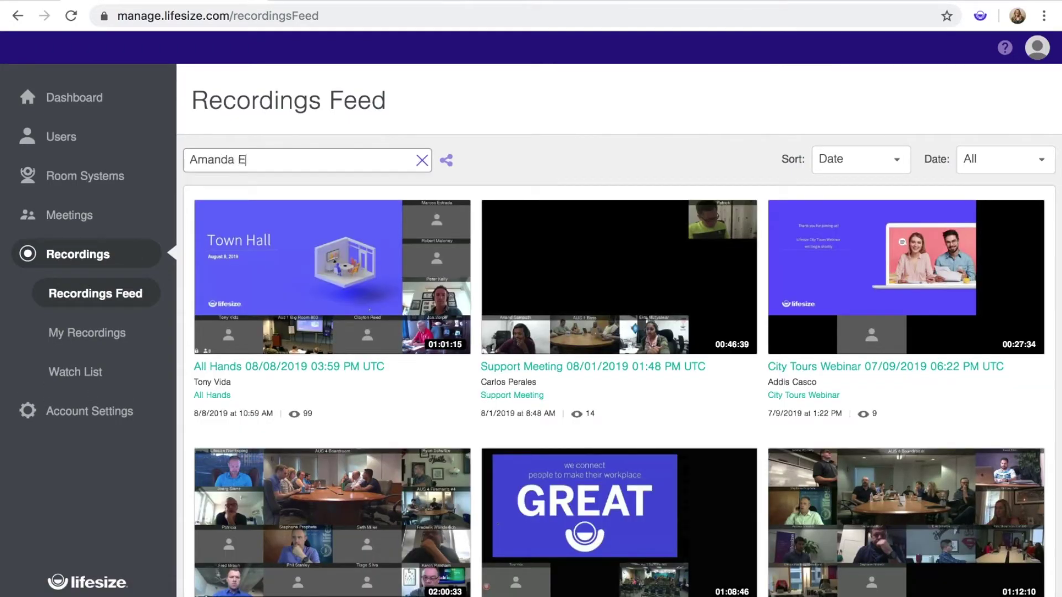
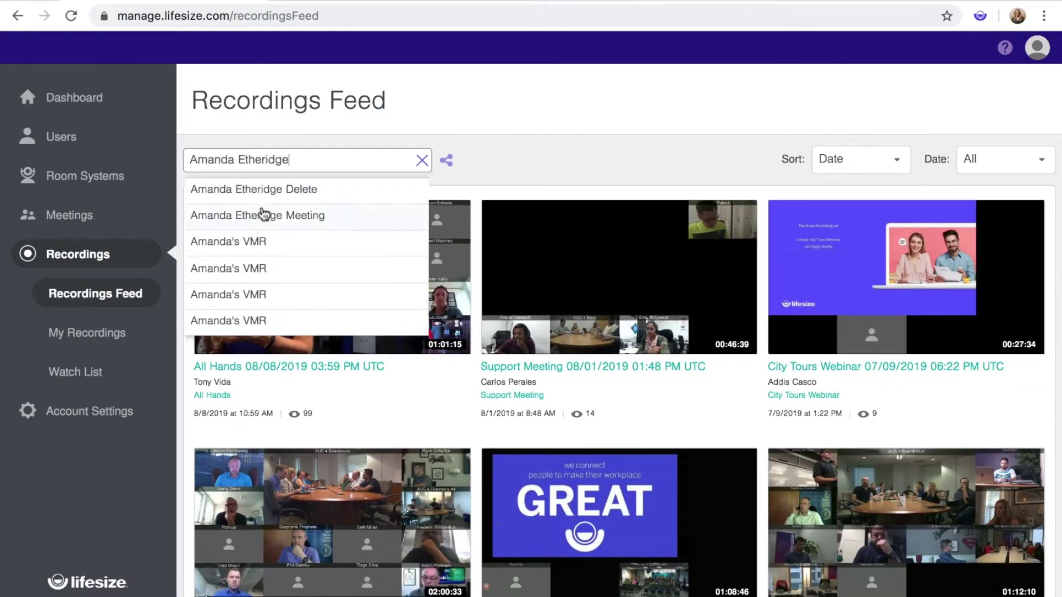
left_click(334, 220)
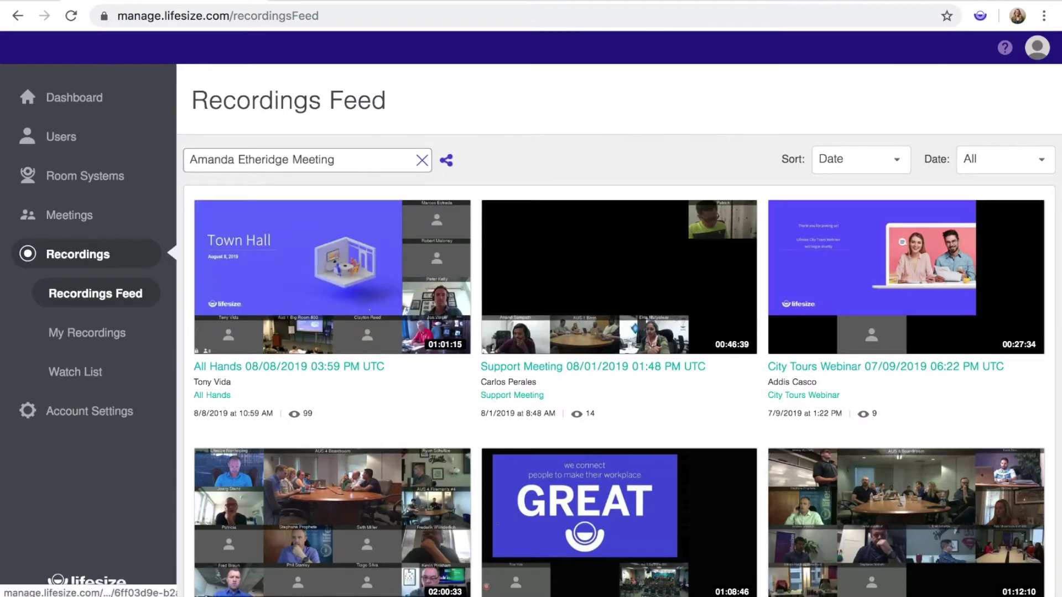
Check the series' share settings, keeping viewing limited to specific users
left_click(447, 161)
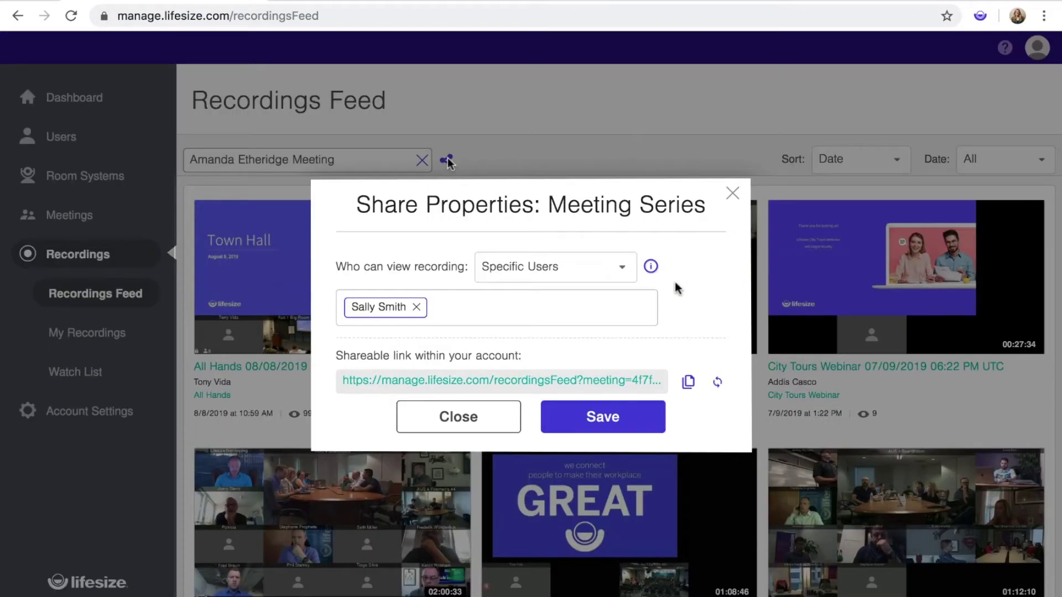
left_click(628, 271)
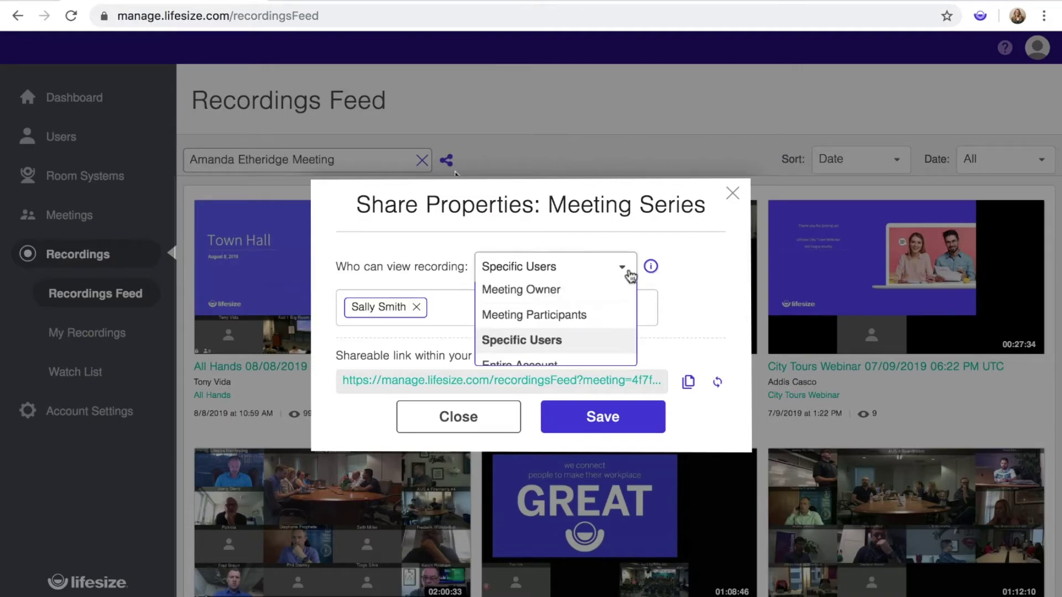
left_click(678, 269)
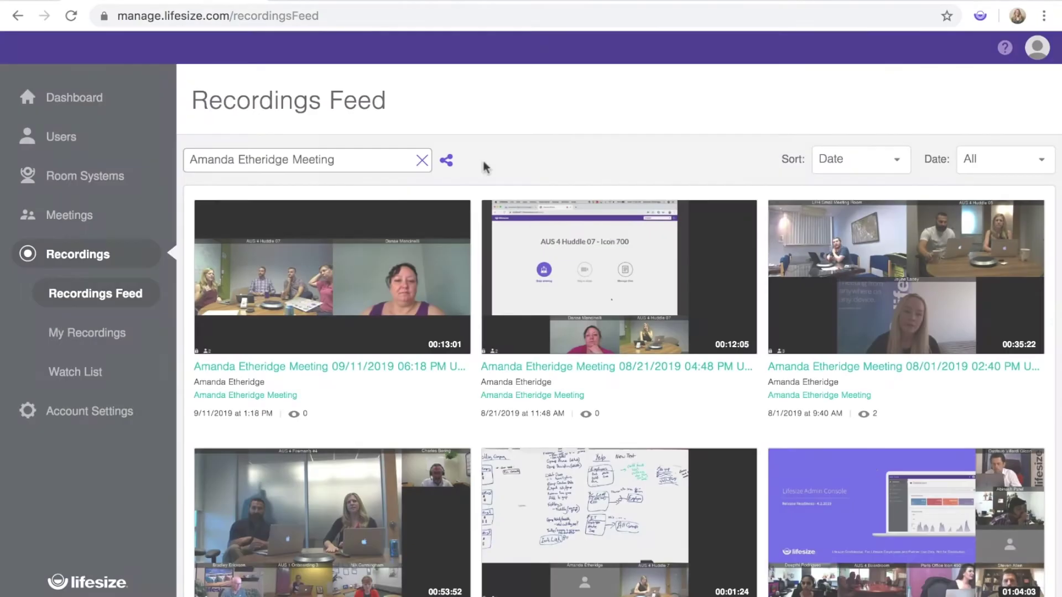
Open the 04/02/2019 02:07 PM meeting room recording and scroll to its action icons
scroll(921, 399, "down", 1)
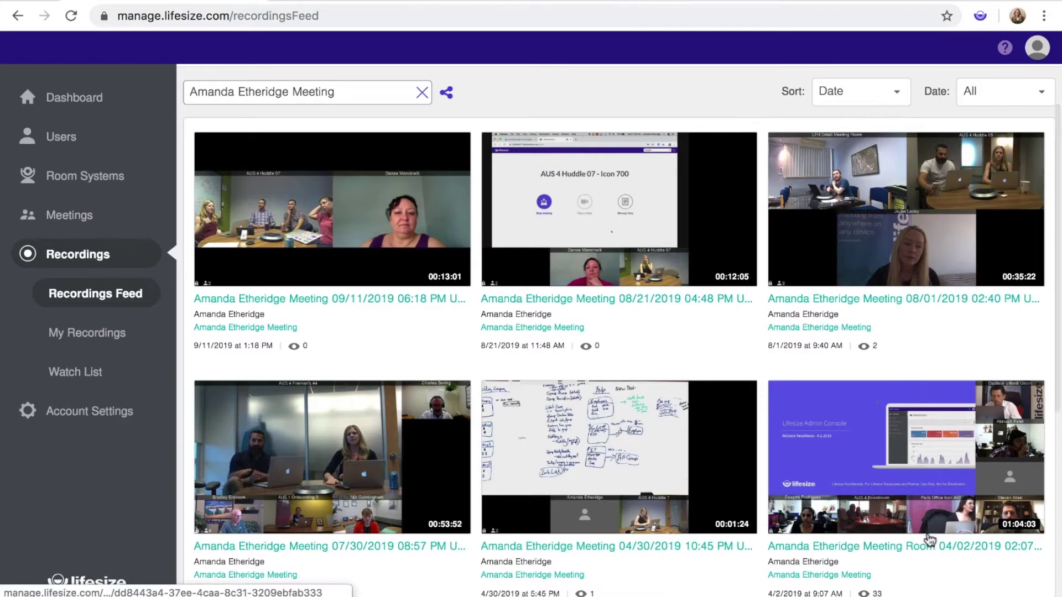
left_click(928, 541)
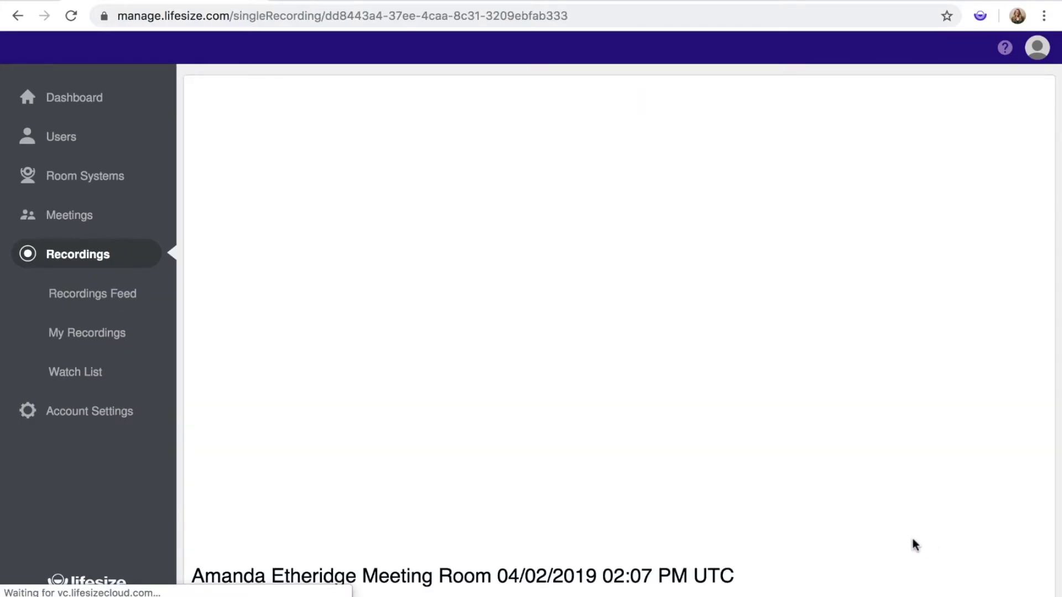
scroll(921, 545, "down", 3)
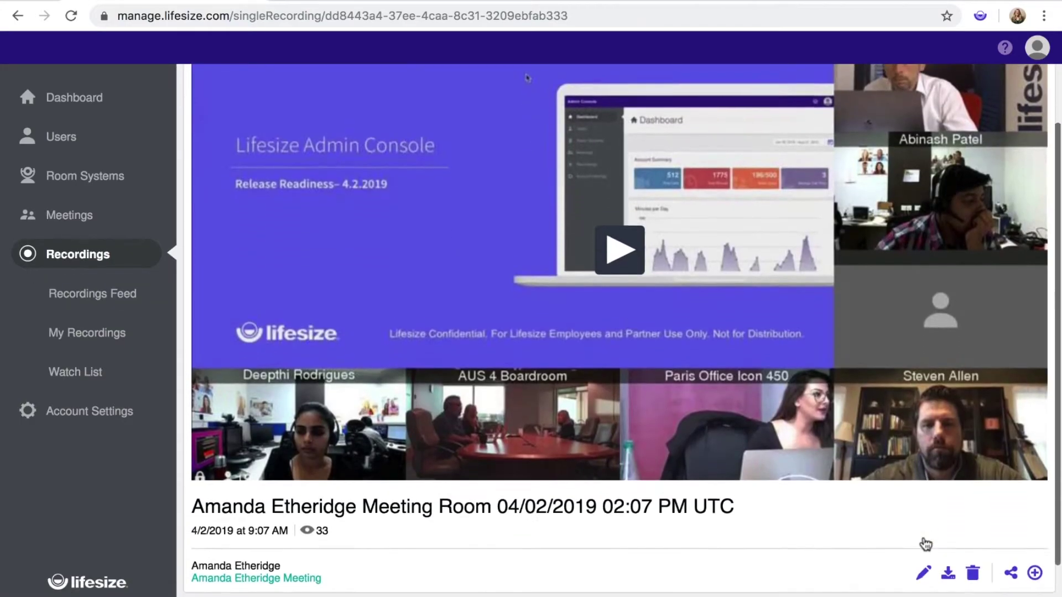
scroll(925, 545, "down", 1)
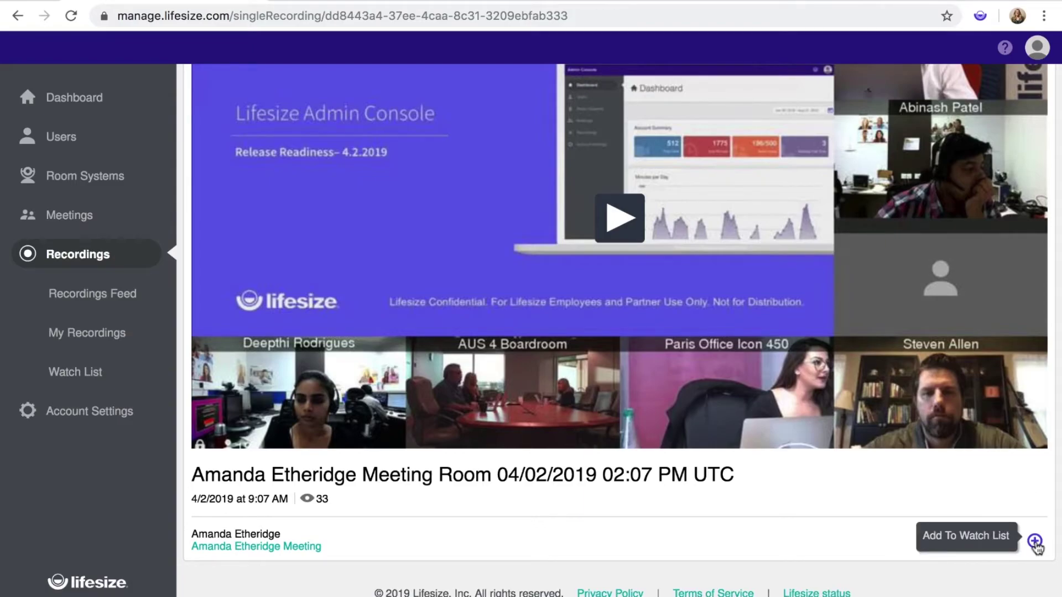
Set this recording's additional viewers to Entire Account in its share properties
left_click(1011, 543)
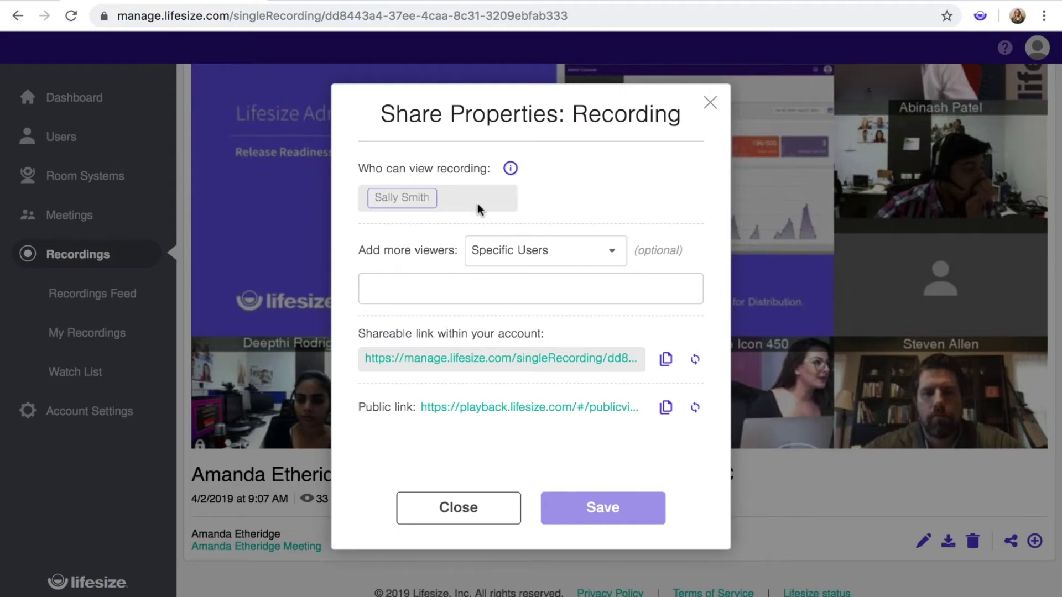
left_click(613, 255)
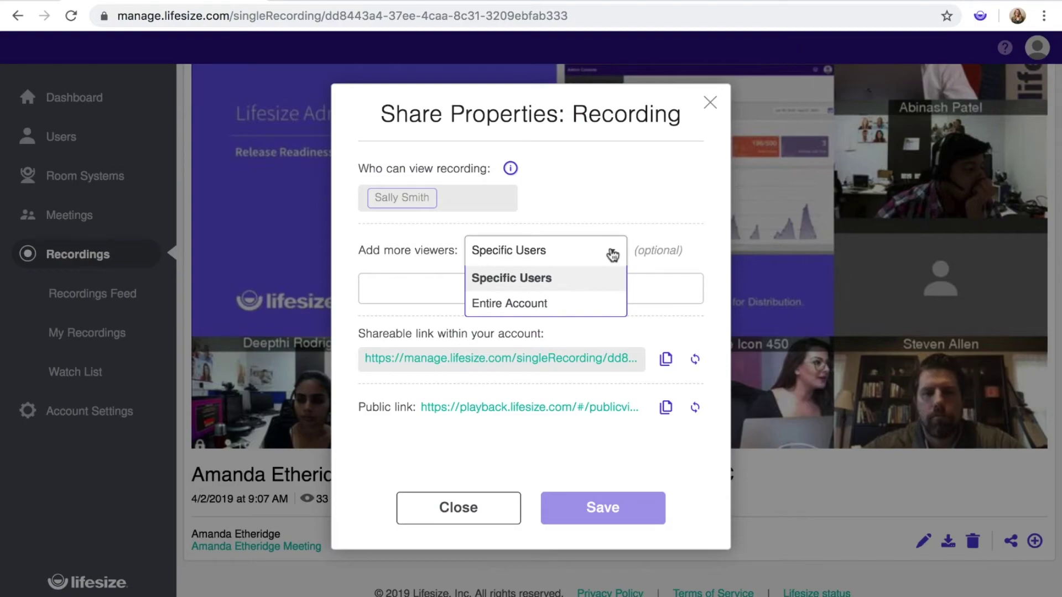
left_click(621, 306)
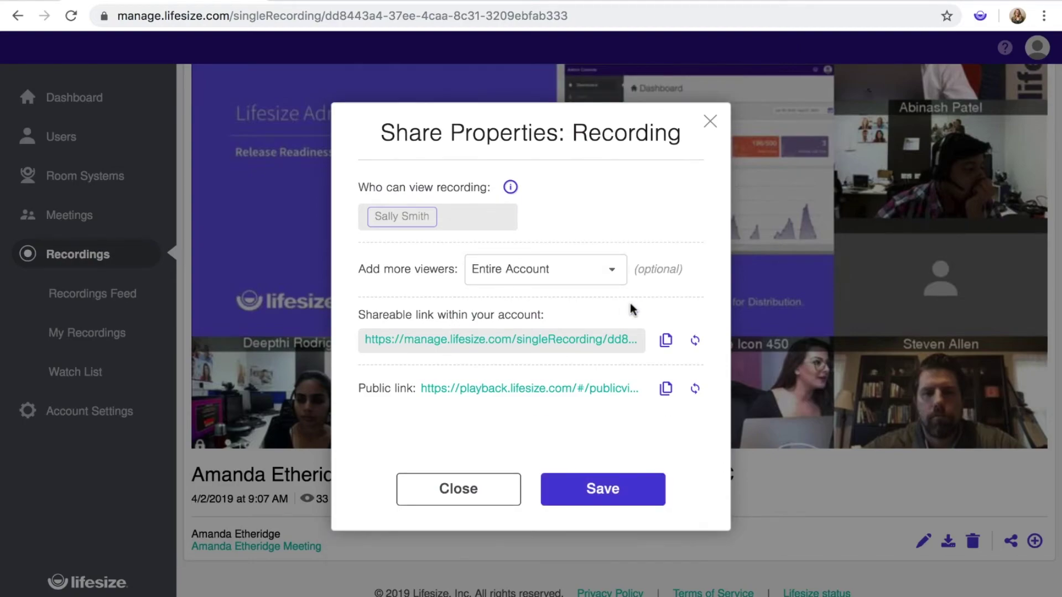